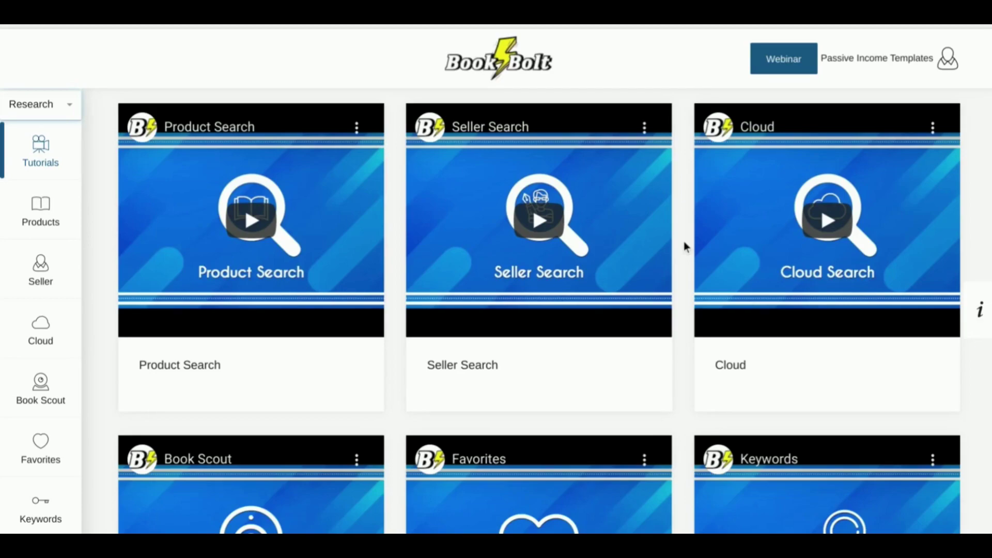
{"action": "scroll", "coordinate": [684, 247], "scroll_direction": "down", "scroll_amount": 1}
{"action": "scroll", "coordinate": [684, 246], "scroll_direction": "down", "scroll_amount": 1}
{"action": "scroll", "coordinate": [684, 246], "scroll_direction": "down", "scroll_amount": 1}
{"action": "scroll", "coordinate": [684, 247], "scroll_direction": "down", "scroll_amount": 1}
{"action": "scroll", "coordinate": [684, 246], "scroll_direction": "down", "scroll_amount": 1}
{"action": "scroll", "coordinate": [684, 246], "scroll_direction": "down", "scroll_amount": 1}
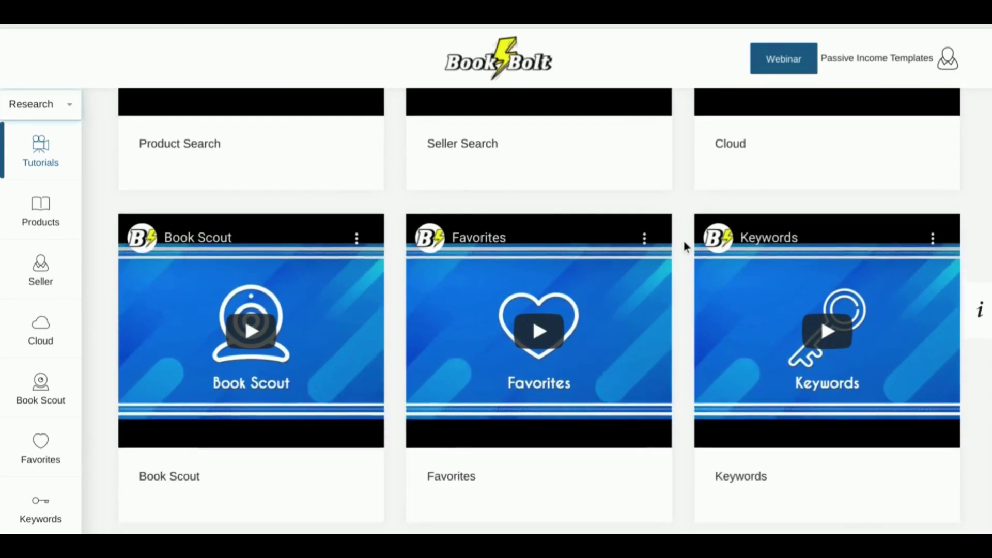
{"action": "scroll", "coordinate": [684, 243], "scroll_direction": "down", "scroll_amount": 1}
{"action": "scroll", "coordinate": [684, 243], "scroll_direction": "down", "scroll_amount": 1}
{"action": "scroll", "coordinate": [683, 244], "scroll_direction": "down", "scroll_amount": 2}
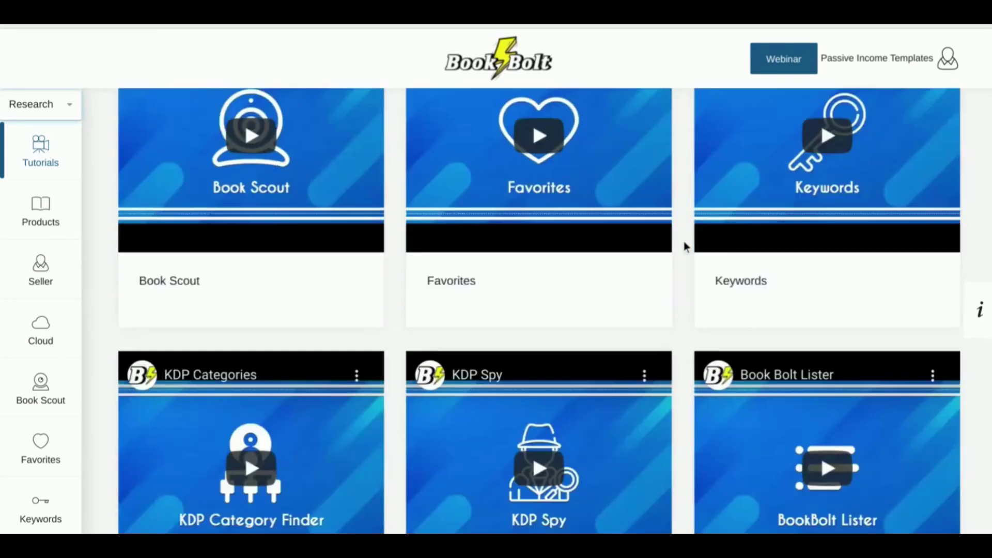
{"action": "scroll", "coordinate": [683, 242], "scroll_direction": "down", "scroll_amount": 1}
{"action": "scroll", "coordinate": [684, 241], "scroll_direction": "down", "scroll_amount": 1}
{"action": "scroll", "coordinate": [684, 241], "scroll_direction": "up", "scroll_amount": 1}
{"action": "scroll", "coordinate": [684, 241], "scroll_direction": "up", "scroll_amount": 4}
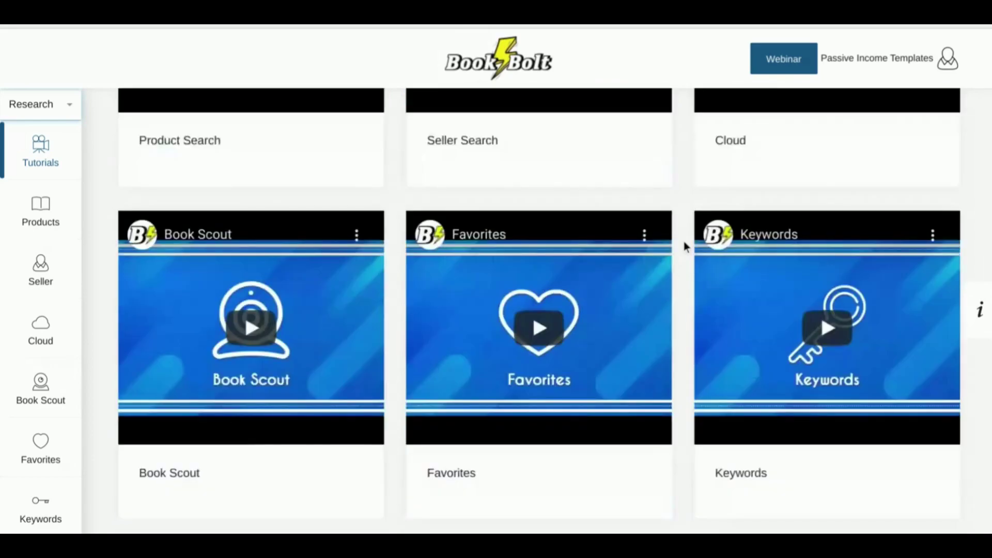
{"action": "scroll", "coordinate": [684, 241], "scroll_direction": "up", "scroll_amount": 1}
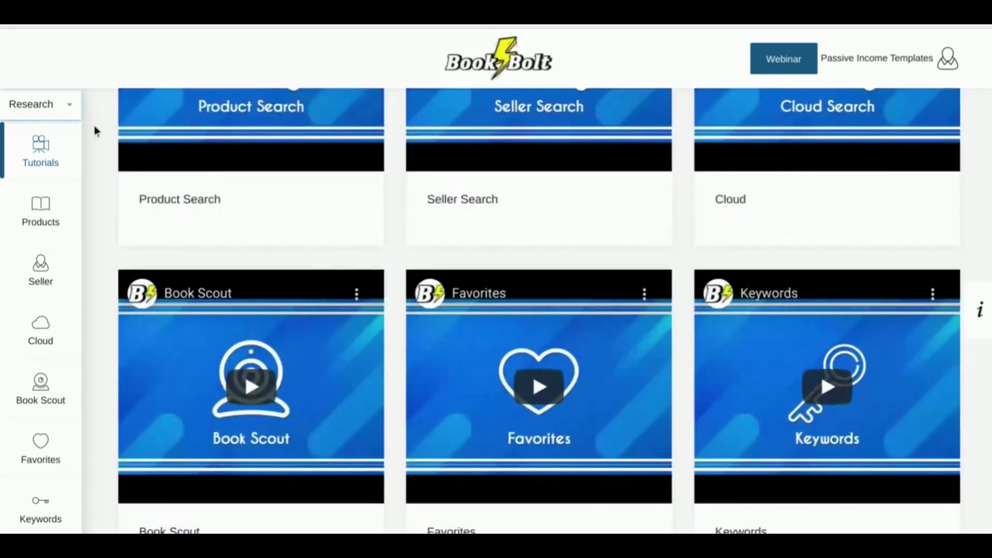
Switch Book Bolt from the Research section to the Create section's tools.
{"action": "left_click", "coordinate": [54, 115]}
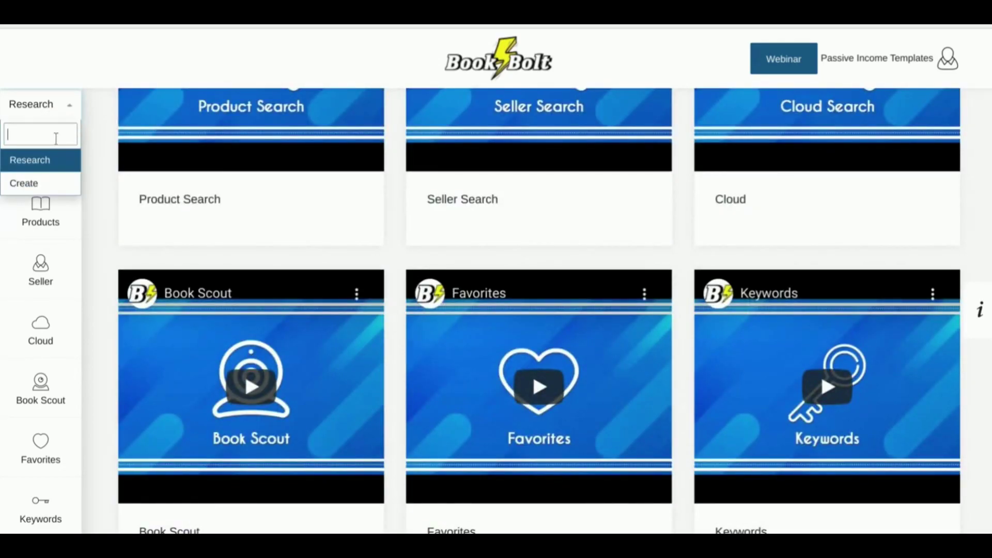
{"action": "left_click", "coordinate": [31, 183]}
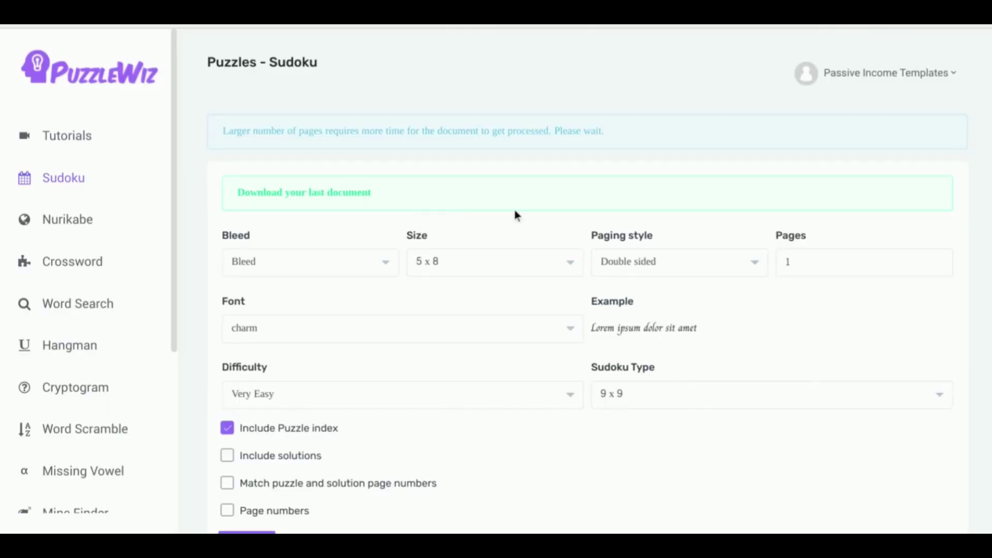
{"action": "scroll", "coordinate": [514, 209], "scroll_direction": "down", "scroll_amount": 1}
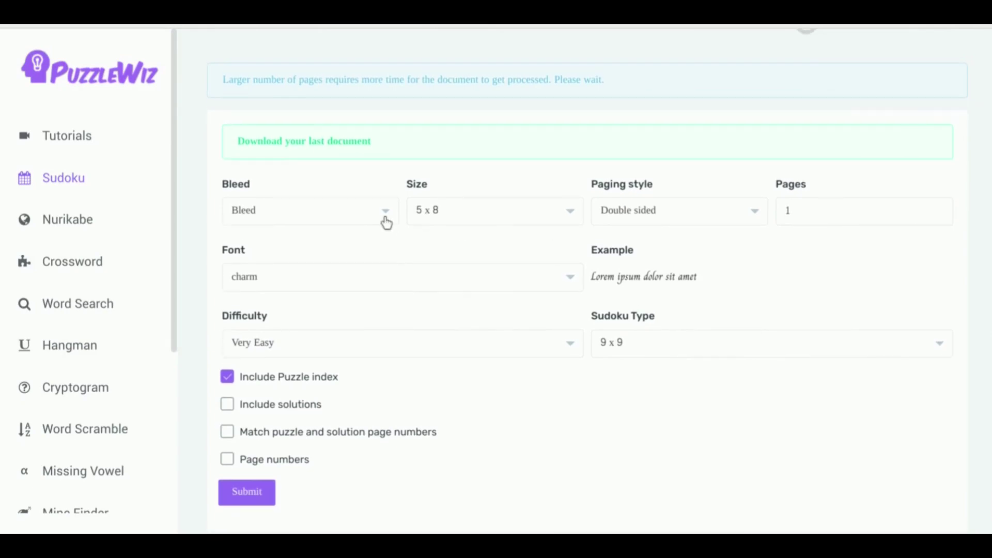
Make the book 8.5 x 11, double sided, with a page count of 50.
{"action": "left_click", "coordinate": [452, 220]}
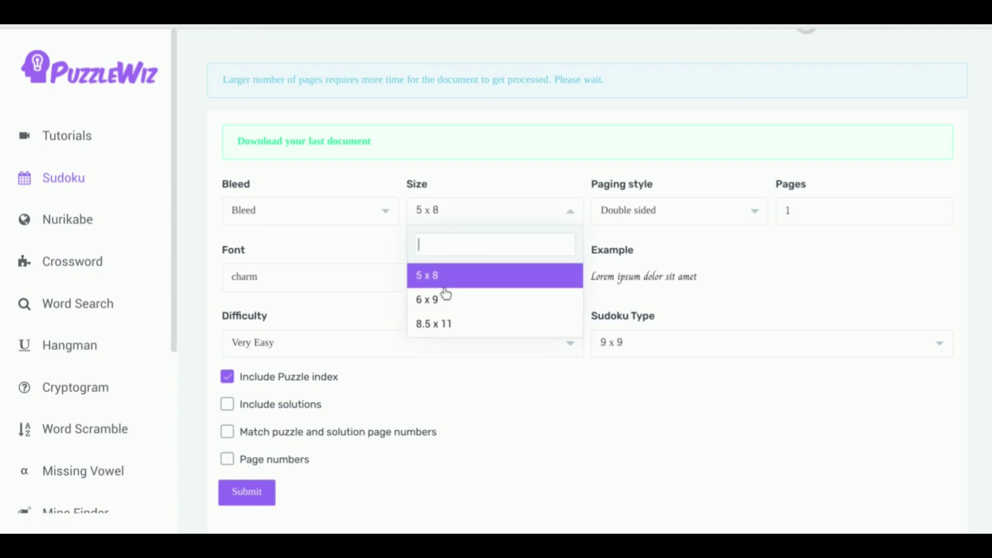
{"action": "left_click", "coordinate": [440, 332]}
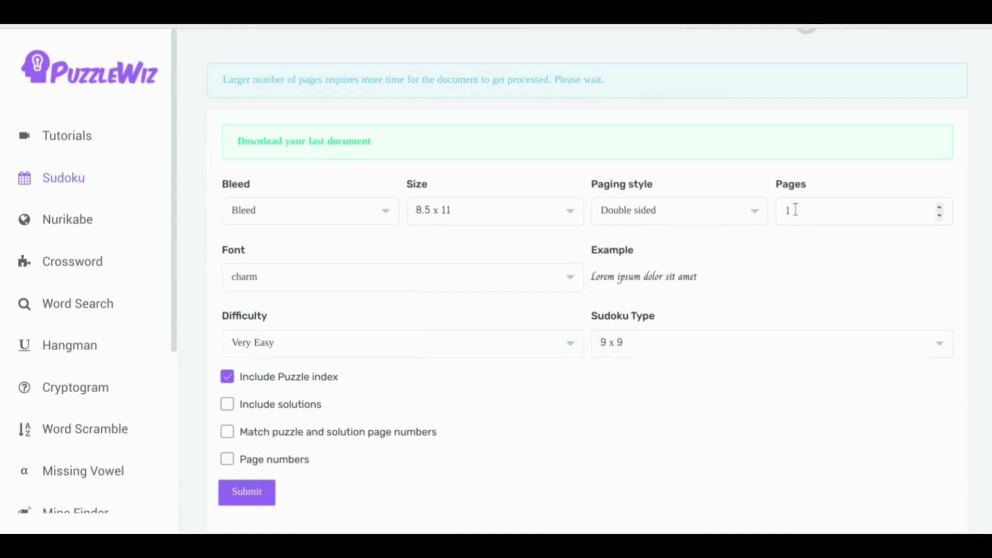
{"action": "left_click", "coordinate": [722, 216]}
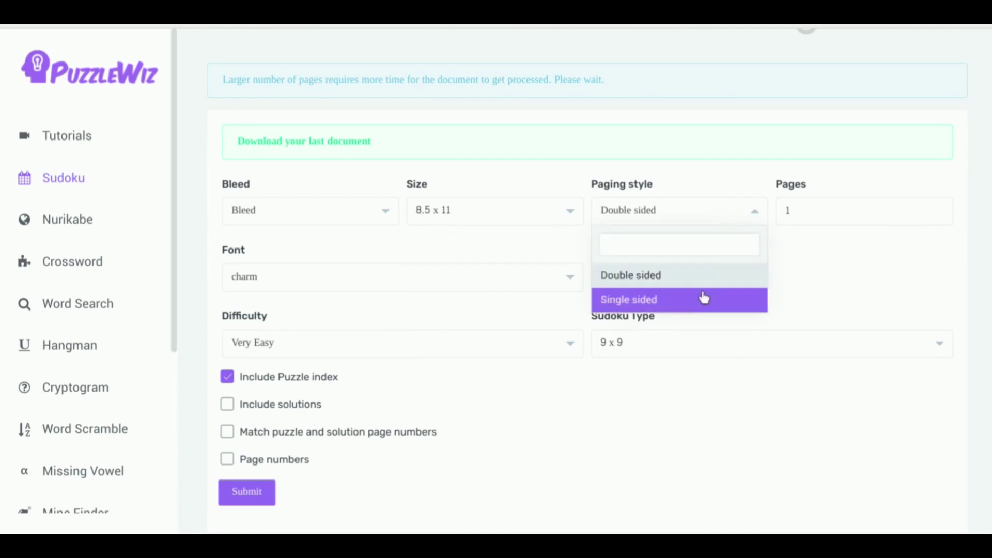
{"action": "left_click", "coordinate": [703, 273]}
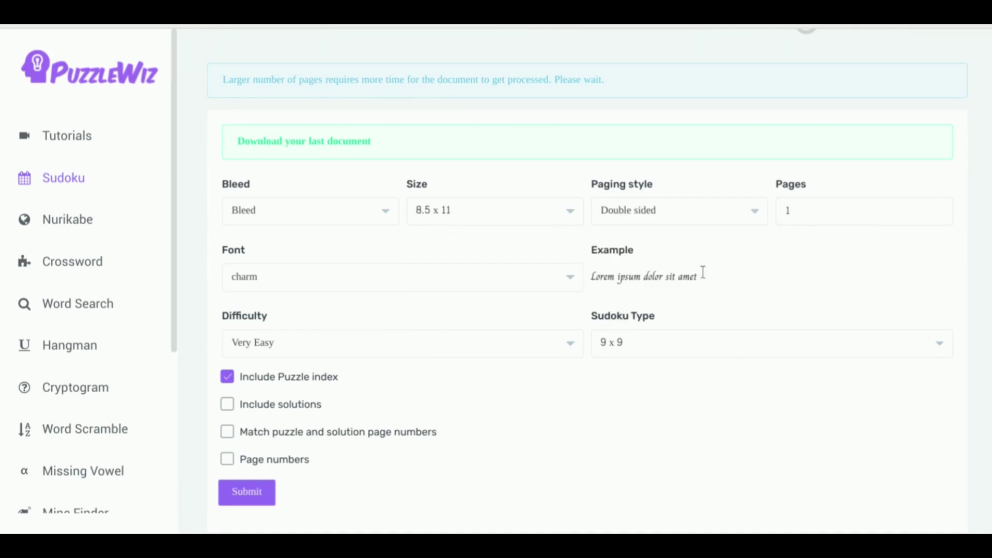
{"action": "left_click", "coordinate": [794, 214]}
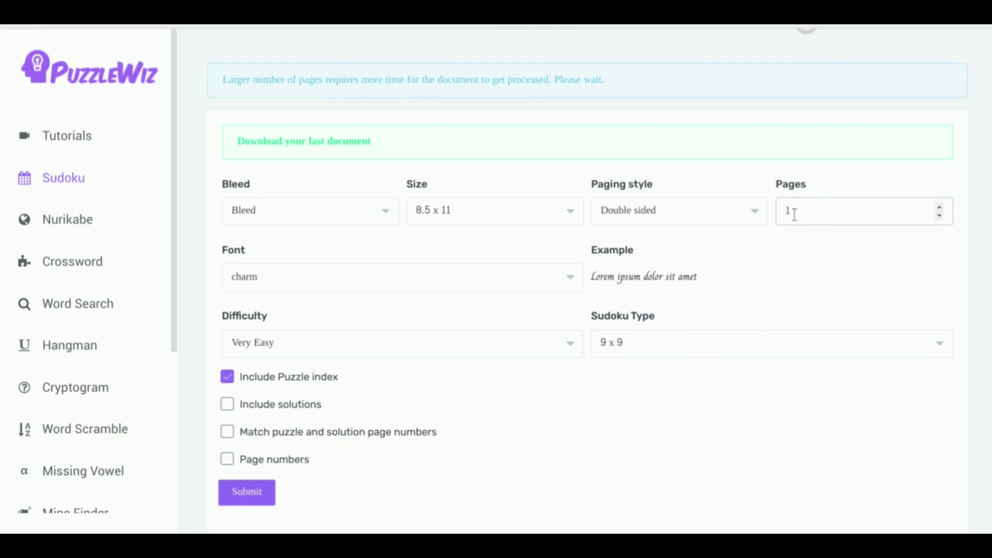
{"action": "key", "text": "BackSpace"}
{"action": "type", "text": "50"}
{"action": "left_click", "coordinate": [719, 236]}
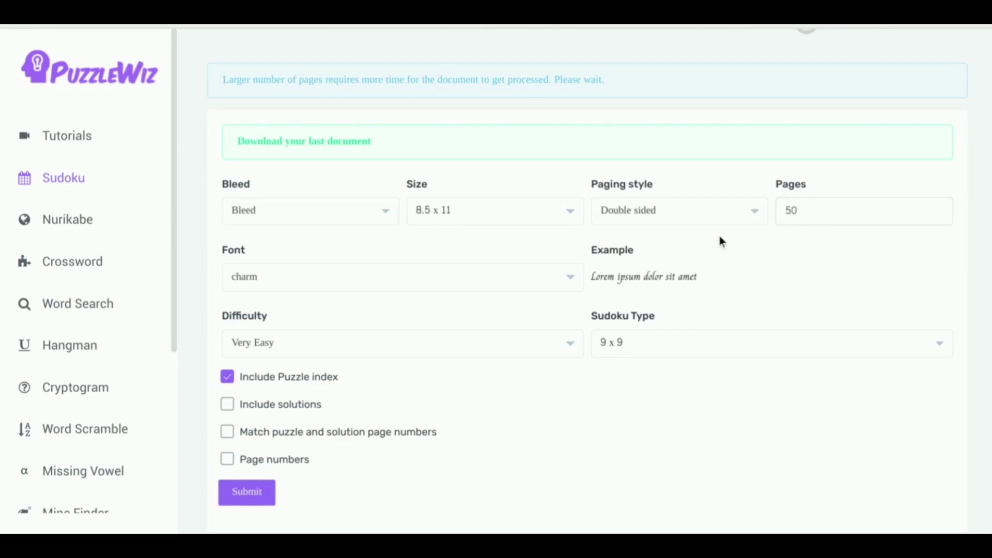
Set the book font to encode-sans-semi-expanded.
{"action": "left_click", "coordinate": [568, 277]}
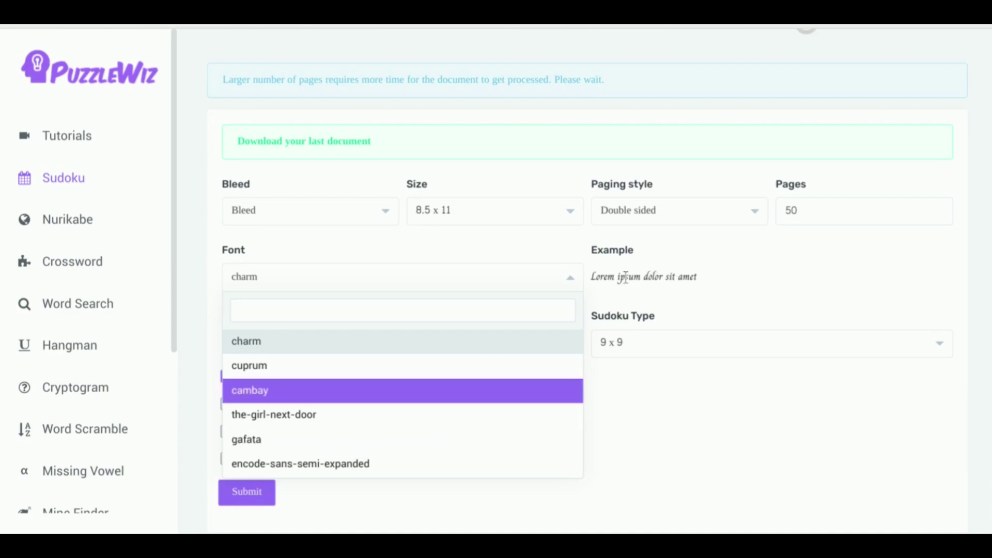
{"action": "left_click", "coordinate": [357, 468]}
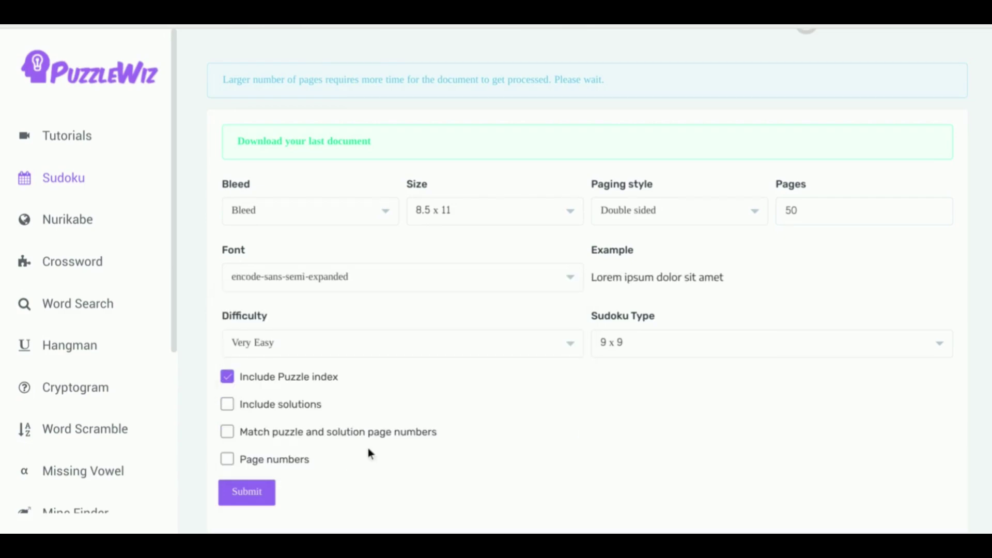
Keep the 9 x 9 Sudoku type and settle the difficulty on Normal after trying Hard.
{"action": "left_click", "coordinate": [511, 354]}
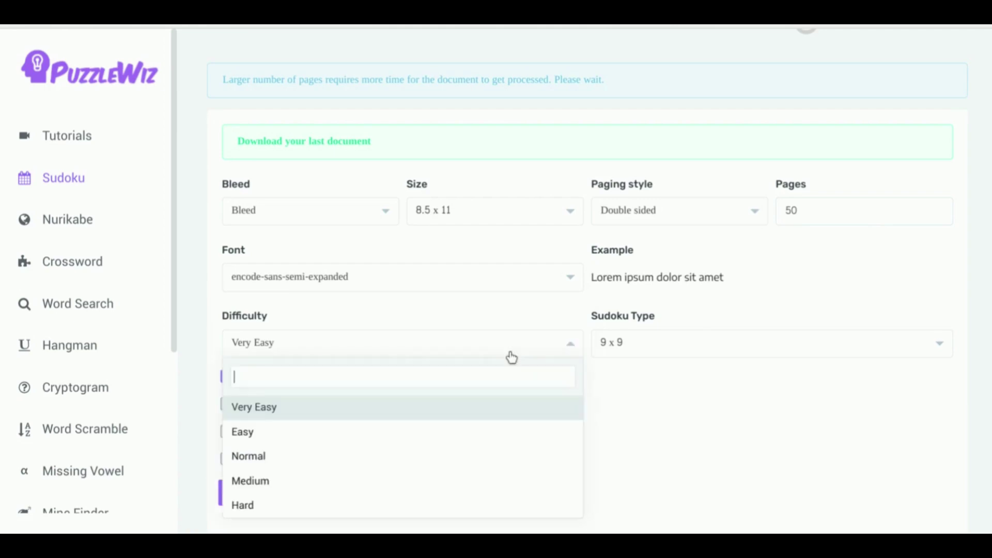
{"action": "scroll", "coordinate": [501, 410], "scroll_direction": "down", "scroll_amount": 1}
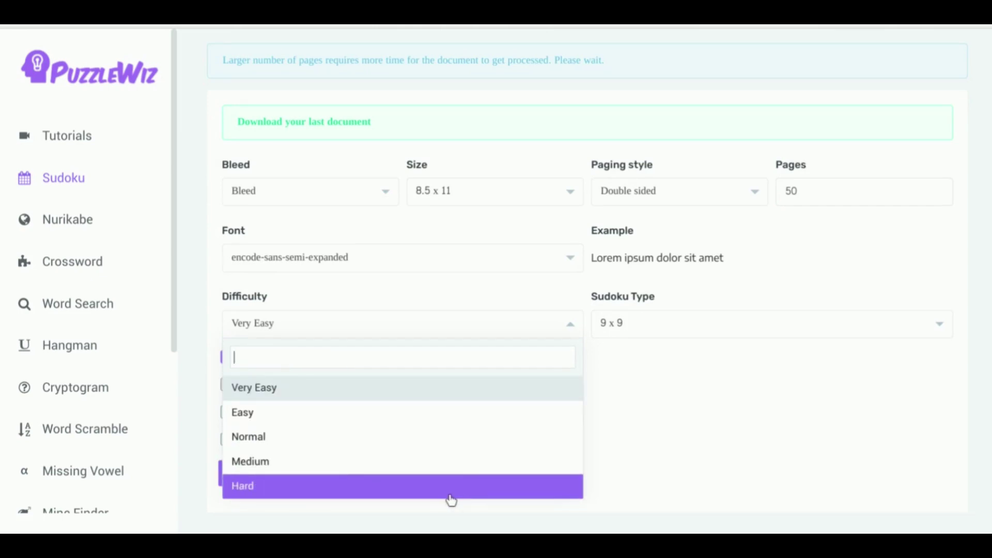
{"action": "left_click", "coordinate": [453, 495]}
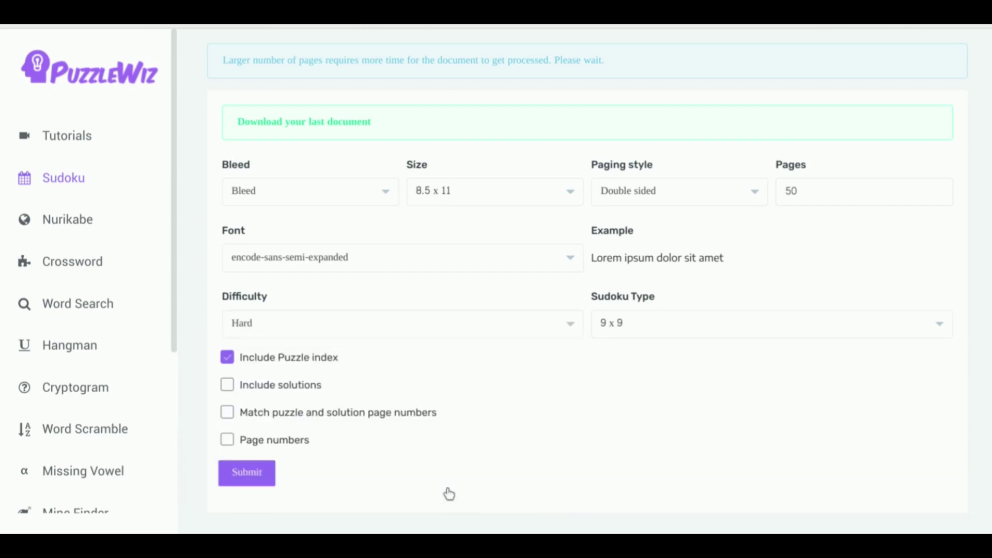
{"action": "left_click", "coordinate": [646, 324]}
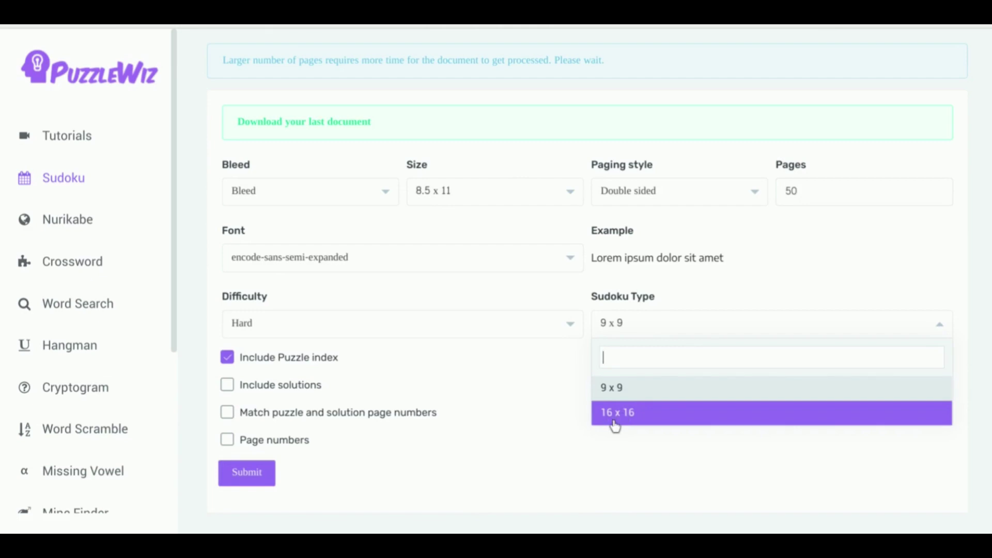
{"action": "left_click", "coordinate": [625, 394]}
{"action": "left_click", "coordinate": [565, 323]}
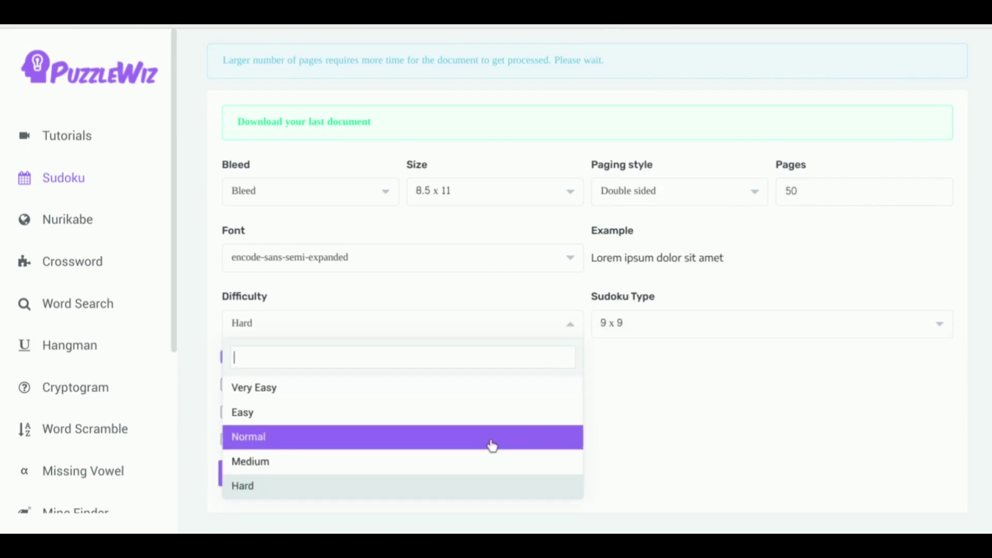
{"action": "left_click", "coordinate": [492, 438]}
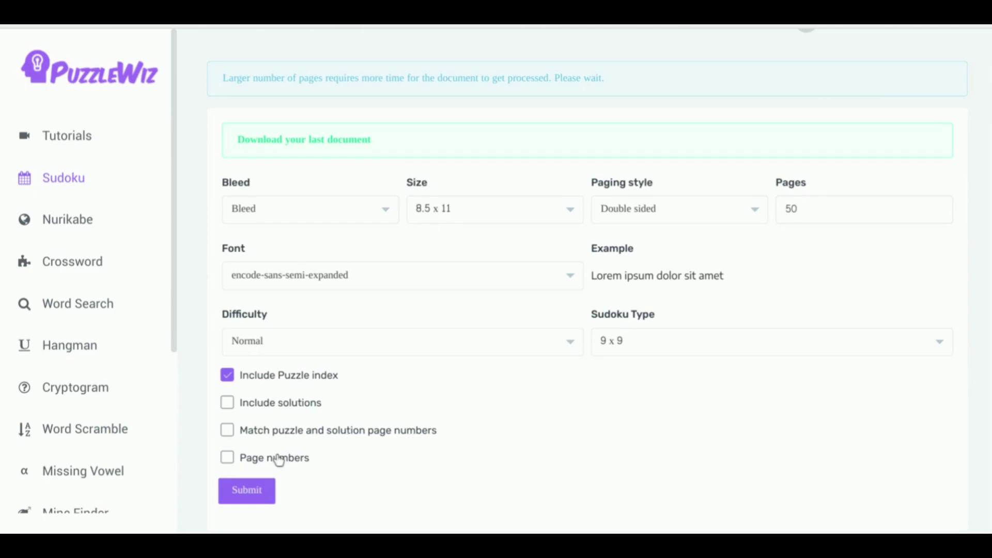
Enable page numbers and matching puzzle and solution page numbers.
{"action": "left_click", "coordinate": [227, 458]}
{"action": "left_click", "coordinate": [228, 432]}
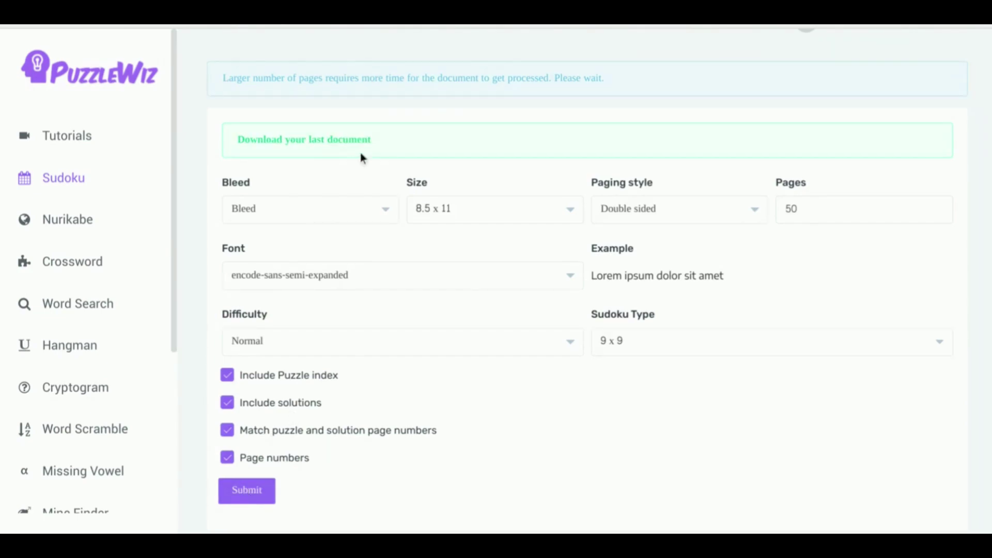
Submit the Sudoku book for generation and download the finished 101-page PDF.
{"action": "left_click", "coordinate": [256, 490]}
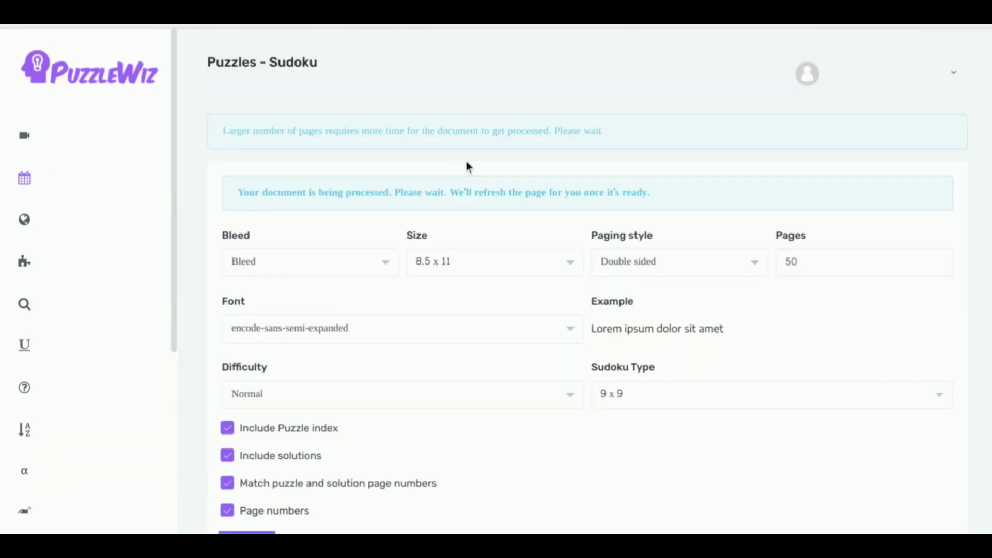
{"action": "scroll", "coordinate": [400, 168], "scroll_direction": "down", "scroll_amount": 1}
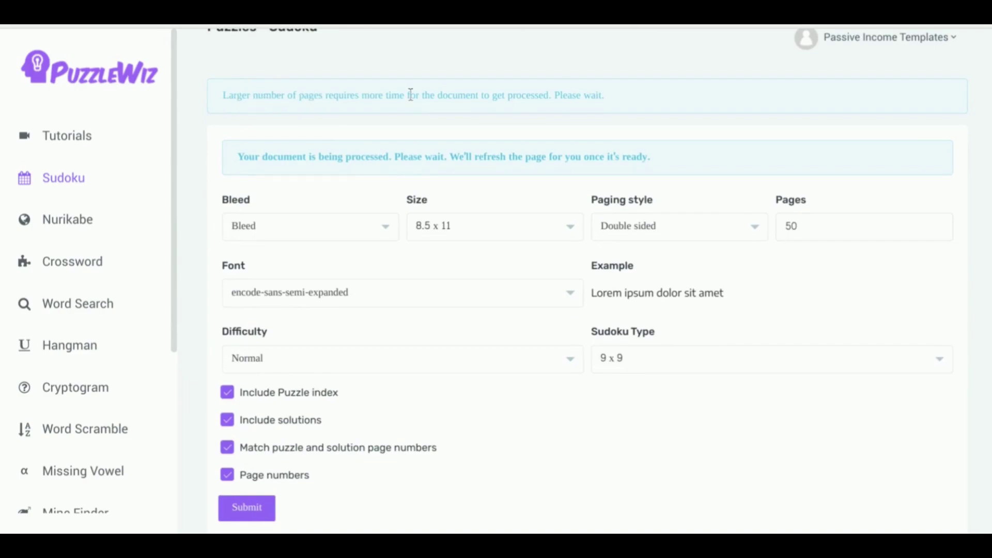
{"action": "scroll", "coordinate": [411, 95], "scroll_direction": "down", "scroll_amount": 1}
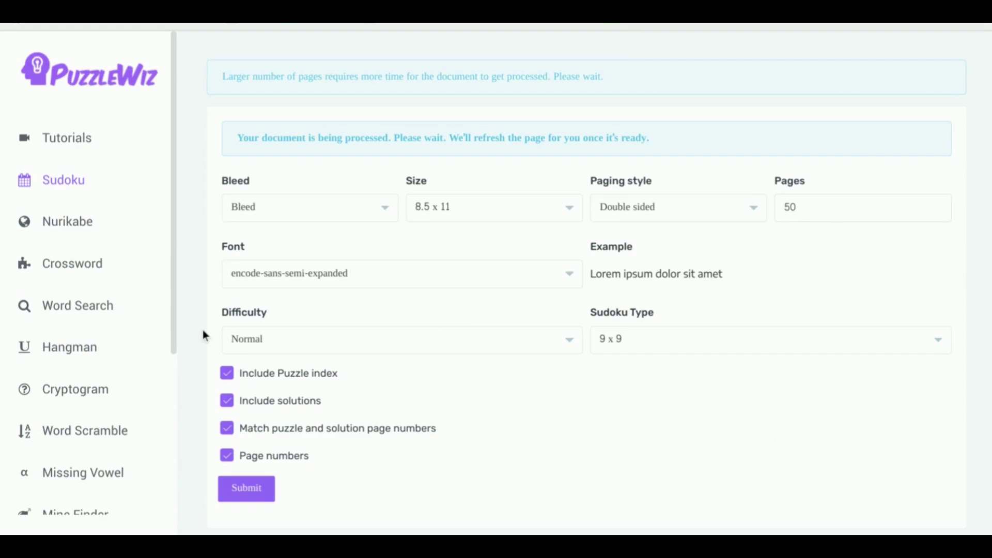
{"action": "scroll", "coordinate": [153, 284], "scroll_direction": "down", "scroll_amount": 1}
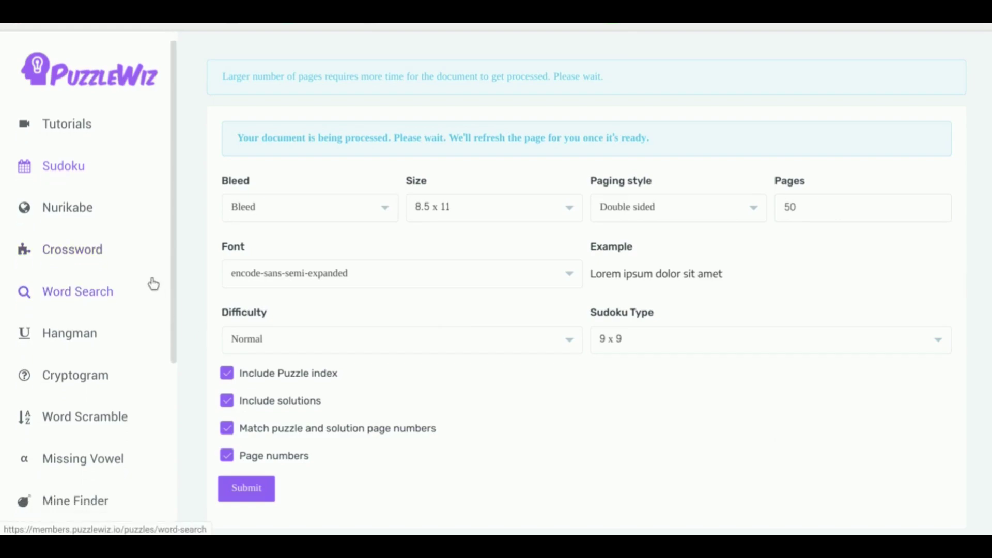
{"action": "scroll", "coordinate": [152, 284], "scroll_direction": "down", "scroll_amount": 1}
{"action": "scroll", "coordinate": [153, 284], "scroll_direction": "down", "scroll_amount": 1}
{"action": "scroll", "coordinate": [153, 284], "scroll_direction": "down", "scroll_amount": 1}
{"action": "scroll", "coordinate": [153, 284], "scroll_direction": "down", "scroll_amount": 1}
{"action": "scroll", "coordinate": [153, 284], "scroll_direction": "down", "scroll_amount": 1}
{"action": "scroll", "coordinate": [153, 284], "scroll_direction": "down", "scroll_amount": 1}
{"action": "scroll", "coordinate": [153, 283], "scroll_direction": "down", "scroll_amount": 1}
{"action": "scroll", "coordinate": [153, 284], "scroll_direction": "down", "scroll_amount": 1}
{"action": "scroll", "coordinate": [153, 284], "scroll_direction": "down", "scroll_amount": 1}
{"action": "scroll", "coordinate": [153, 284], "scroll_direction": "down", "scroll_amount": 1}
{"action": "scroll", "coordinate": [153, 284], "scroll_direction": "up", "scroll_amount": 1}
{"action": "scroll", "coordinate": [136, 336], "scroll_direction": "up", "scroll_amount": 1}
{"action": "scroll", "coordinate": [138, 338], "scroll_direction": "up", "scroll_amount": 1}
{"action": "scroll", "coordinate": [138, 337], "scroll_direction": "up", "scroll_amount": 1}
{"action": "scroll", "coordinate": [138, 338], "scroll_direction": "up", "scroll_amount": 1}
{"action": "scroll", "coordinate": [138, 337], "scroll_direction": "up", "scroll_amount": 1}
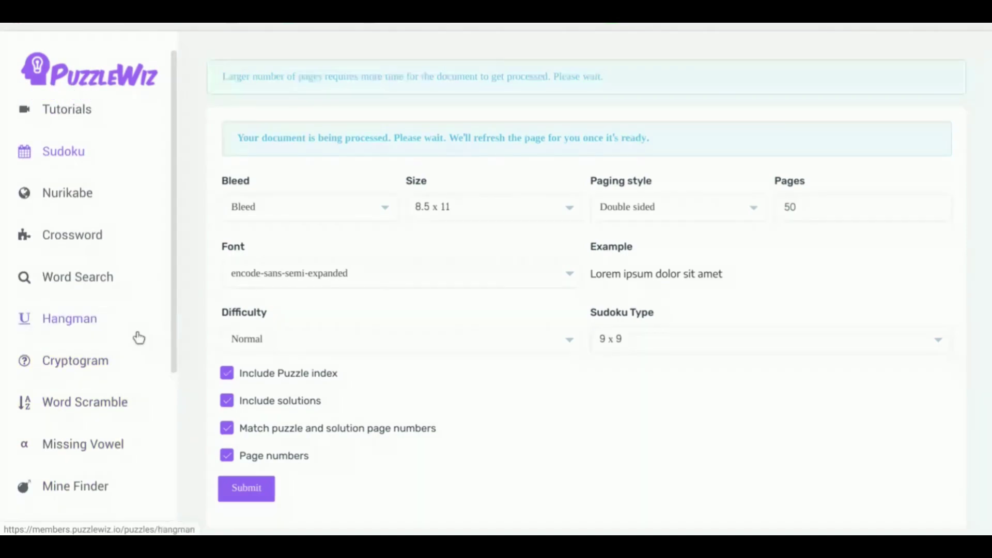
{"action": "scroll", "coordinate": [138, 337], "scroll_direction": "up", "scroll_amount": 1}
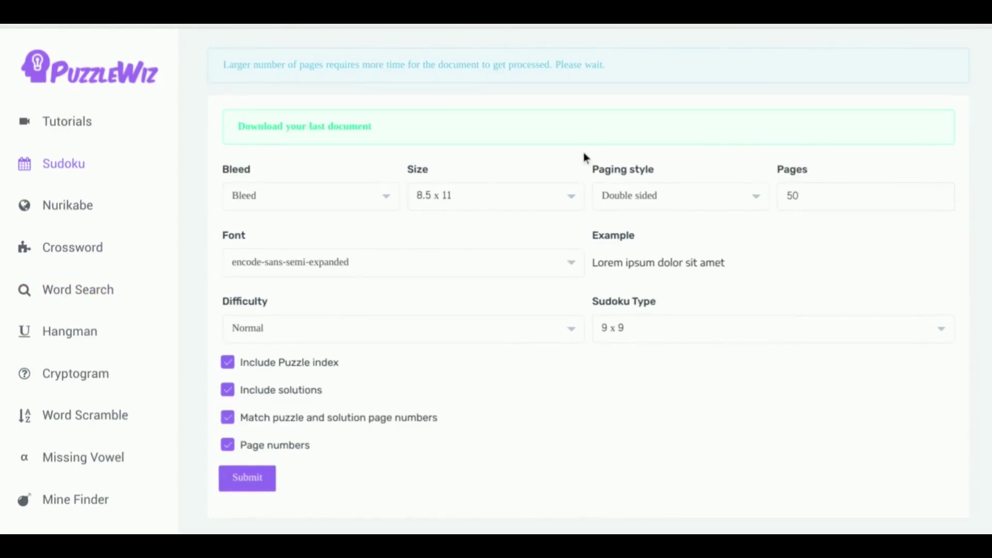
{"action": "left_click", "coordinate": [300, 128]}
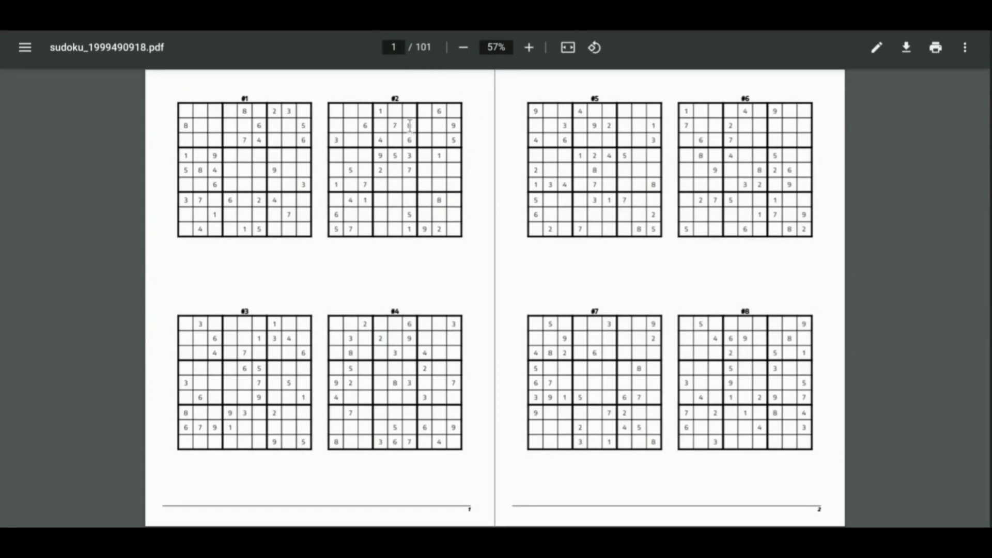
{"action": "scroll", "coordinate": [462, 141], "scroll_direction": "down", "scroll_amount": 10}
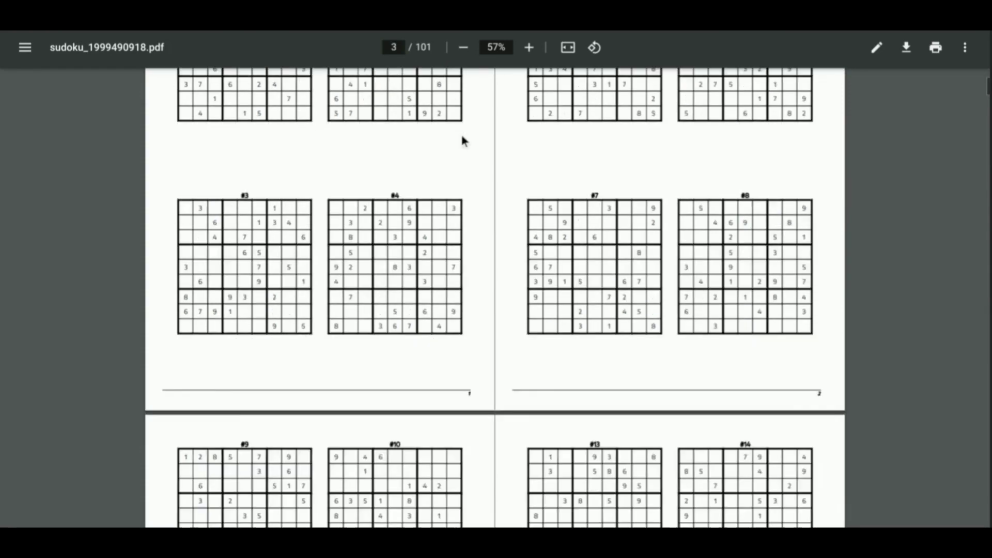
{"action": "scroll", "coordinate": [463, 141], "scroll_direction": "down", "scroll_amount": 10}
{"action": "scroll", "coordinate": [463, 141], "scroll_direction": "down", "scroll_amount": 10}
{"action": "scroll", "coordinate": [462, 140], "scroll_direction": "down", "scroll_amount": 10}
{"action": "scroll", "coordinate": [463, 140], "scroll_direction": "down", "scroll_amount": 10}
{"action": "scroll", "coordinate": [463, 140], "scroll_direction": "down", "scroll_amount": 10}
{"action": "scroll", "coordinate": [462, 141], "scroll_direction": "down", "scroll_amount": 10}
{"action": "scroll", "coordinate": [463, 141], "scroll_direction": "down", "scroll_amount": 10}
{"action": "scroll", "coordinate": [461, 138], "scroll_direction": "down", "scroll_amount": 10}
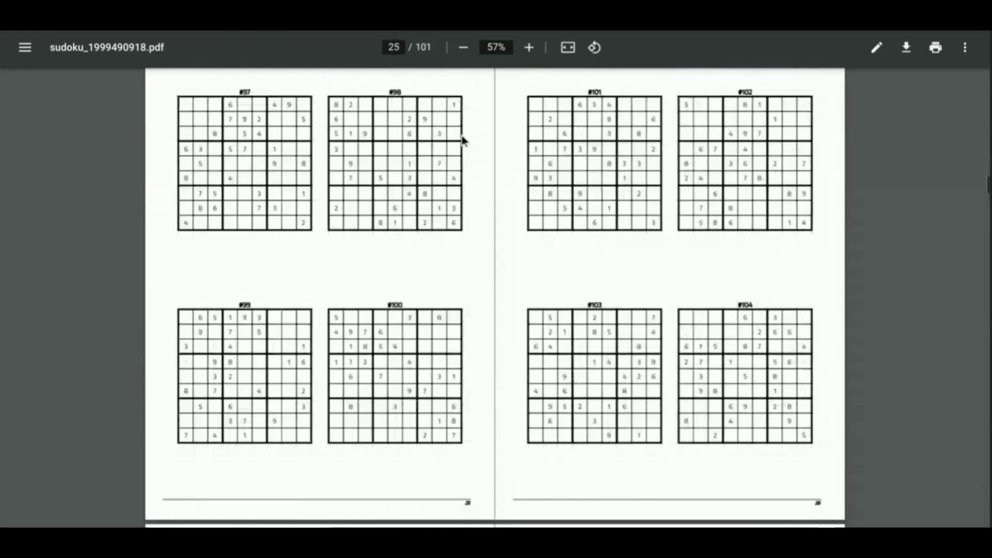
{"action": "scroll", "coordinate": [461, 137], "scroll_direction": "down", "scroll_amount": 10}
{"action": "scroll", "coordinate": [460, 137], "scroll_direction": "down", "scroll_amount": 10}
{"action": "scroll", "coordinate": [461, 137], "scroll_direction": "down", "scroll_amount": 10}
{"action": "scroll", "coordinate": [463, 140], "scroll_direction": "down", "scroll_amount": 10}
{"action": "scroll", "coordinate": [463, 140], "scroll_direction": "down", "scroll_amount": 10}
{"action": "scroll", "coordinate": [463, 140], "scroll_direction": "down", "scroll_amount": 10}
{"action": "scroll", "coordinate": [463, 141], "scroll_direction": "down", "scroll_amount": 10}
{"action": "scroll", "coordinate": [463, 140], "scroll_direction": "down", "scroll_amount": 10}
{"action": "scroll", "coordinate": [463, 140], "scroll_direction": "down", "scroll_amount": 10}
{"action": "scroll", "coordinate": [463, 141], "scroll_direction": "down", "scroll_amount": 10}
{"action": "scroll", "coordinate": [462, 141], "scroll_direction": "down", "scroll_amount": 10}
{"action": "scroll", "coordinate": [463, 140], "scroll_direction": "down", "scroll_amount": 10}
{"action": "scroll", "coordinate": [461, 140], "scroll_direction": "down", "scroll_amount": 5}
{"action": "scroll", "coordinate": [461, 140], "scroll_direction": "down", "scroll_amount": 3}
{"action": "scroll", "coordinate": [461, 140], "scroll_direction": "down", "scroll_amount": 2}
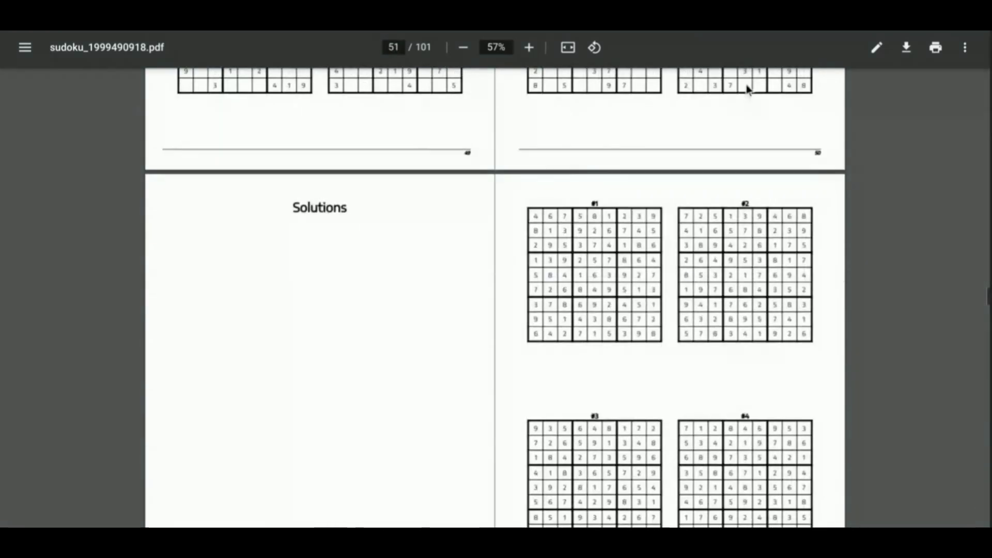
{"action": "scroll", "coordinate": [846, 288], "scroll_direction": "down", "scroll_amount": 1}
{"action": "scroll", "coordinate": [814, 381], "scroll_direction": "down", "scroll_amount": 2}
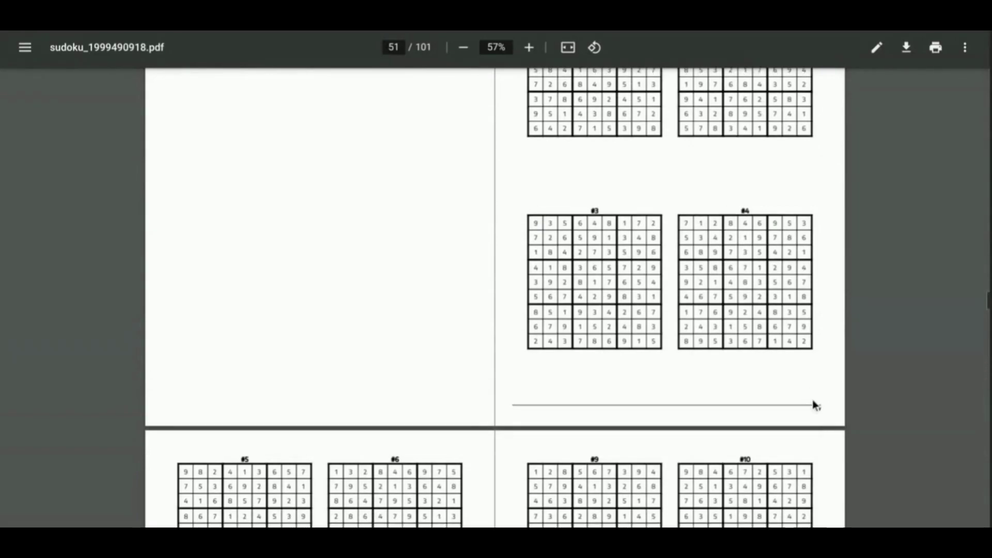
{"action": "scroll", "coordinate": [820, 407], "scroll_direction": "up", "scroll_amount": 1}
{"action": "scroll", "coordinate": [821, 407], "scroll_direction": "up", "scroll_amount": 2}
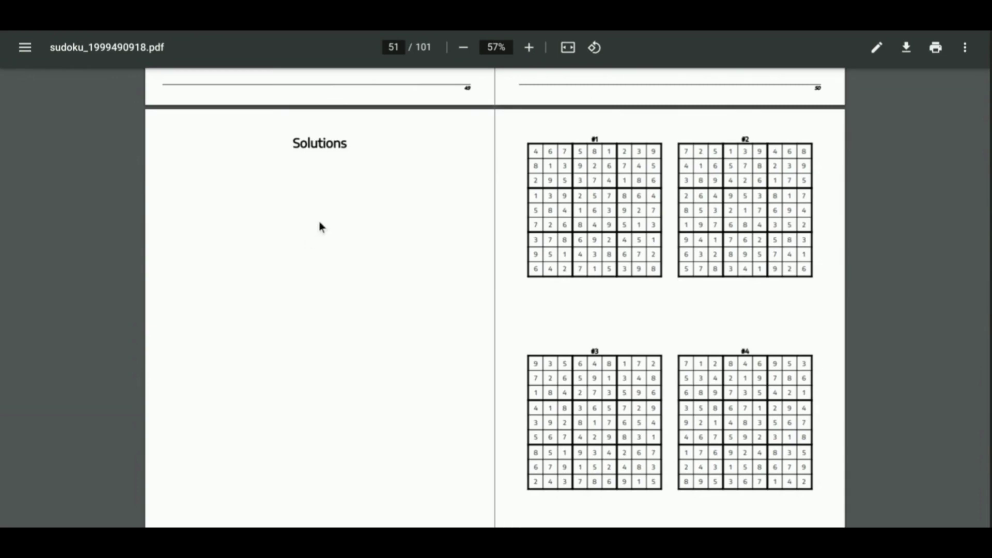
{"action": "scroll", "coordinate": [423, 224], "scroll_direction": "down", "scroll_amount": 1}
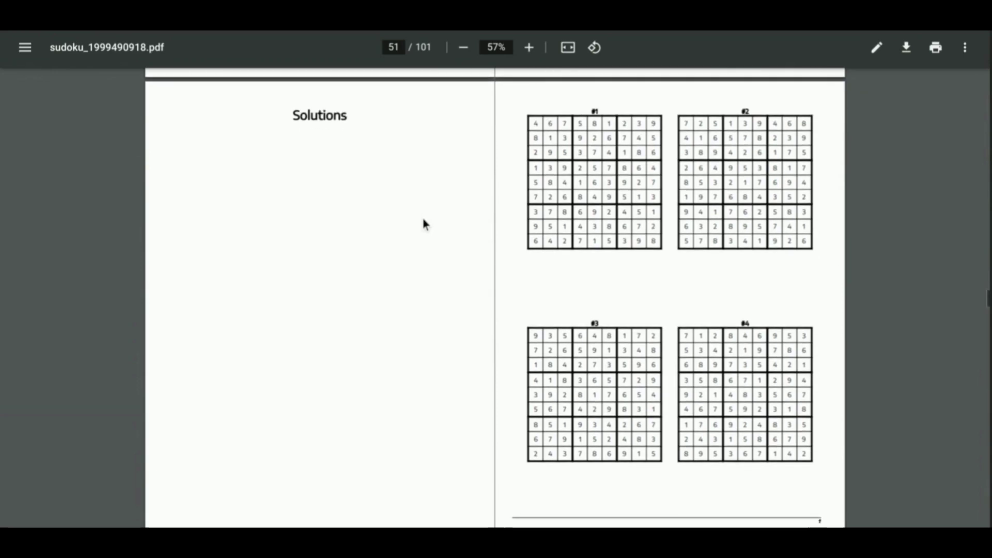
{"action": "scroll", "coordinate": [423, 224], "scroll_direction": "down", "scroll_amount": 1}
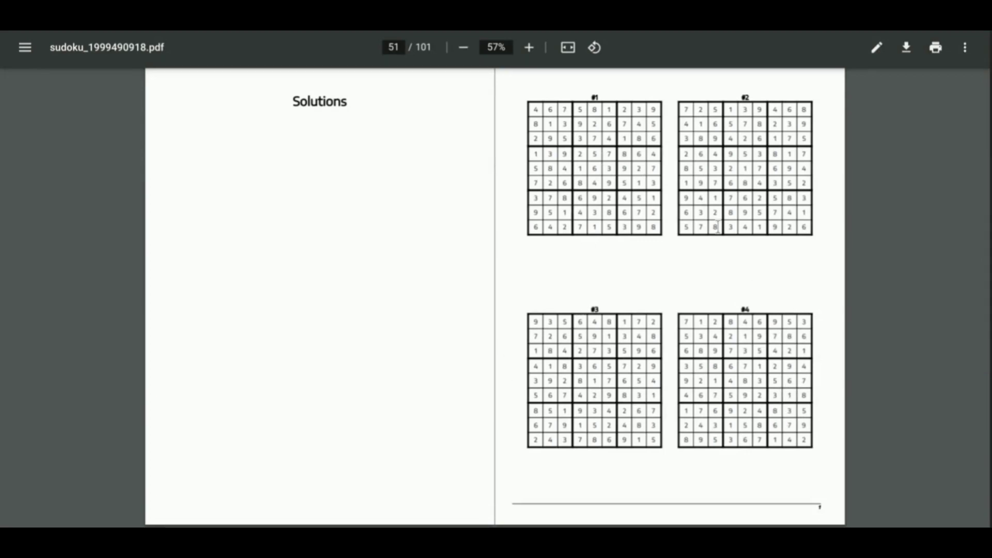
{"action": "scroll", "coordinate": [717, 226], "scroll_direction": "up", "scroll_amount": 1}
{"action": "scroll", "coordinate": [717, 226], "scroll_direction": "up", "scroll_amount": 1}
{"action": "scroll", "coordinate": [717, 226], "scroll_direction": "up", "scroll_amount": 3}
{"action": "scroll", "coordinate": [717, 225], "scroll_direction": "up", "scroll_amount": 5}
{"action": "scroll", "coordinate": [717, 226], "scroll_direction": "up", "scroll_amount": 4}
{"action": "scroll", "coordinate": [717, 225], "scroll_direction": "up", "scroll_amount": 3}
{"action": "scroll", "coordinate": [717, 225], "scroll_direction": "up", "scroll_amount": 3}
{"action": "scroll", "coordinate": [717, 226], "scroll_direction": "up", "scroll_amount": 3}
{"action": "scroll", "coordinate": [717, 225], "scroll_direction": "up", "scroll_amount": 2}
{"action": "scroll", "coordinate": [718, 225], "scroll_direction": "up", "scroll_amount": 2}
{"action": "scroll", "coordinate": [717, 225], "scroll_direction": "down", "scroll_amount": 2}
{"action": "scroll", "coordinate": [718, 226], "scroll_direction": "down", "scroll_amount": 3}
{"action": "scroll", "coordinate": [718, 226], "scroll_direction": "down", "scroll_amount": 1}
{"action": "scroll", "coordinate": [718, 226], "scroll_direction": "down", "scroll_amount": 2}
{"action": "scroll", "coordinate": [718, 226], "scroll_direction": "down", "scroll_amount": 3}
{"action": "scroll", "coordinate": [718, 226], "scroll_direction": "down", "scroll_amount": 4}
{"action": "scroll", "coordinate": [719, 225], "scroll_direction": "down", "scroll_amount": 1}
{"action": "scroll", "coordinate": [718, 226], "scroll_direction": "down", "scroll_amount": 2}
{"action": "scroll", "coordinate": [718, 226], "scroll_direction": "down", "scroll_amount": 3}
{"action": "scroll", "coordinate": [718, 226], "scroll_direction": "up", "scroll_amount": 1}
{"action": "scroll", "coordinate": [718, 225], "scroll_direction": "up", "scroll_amount": 1}
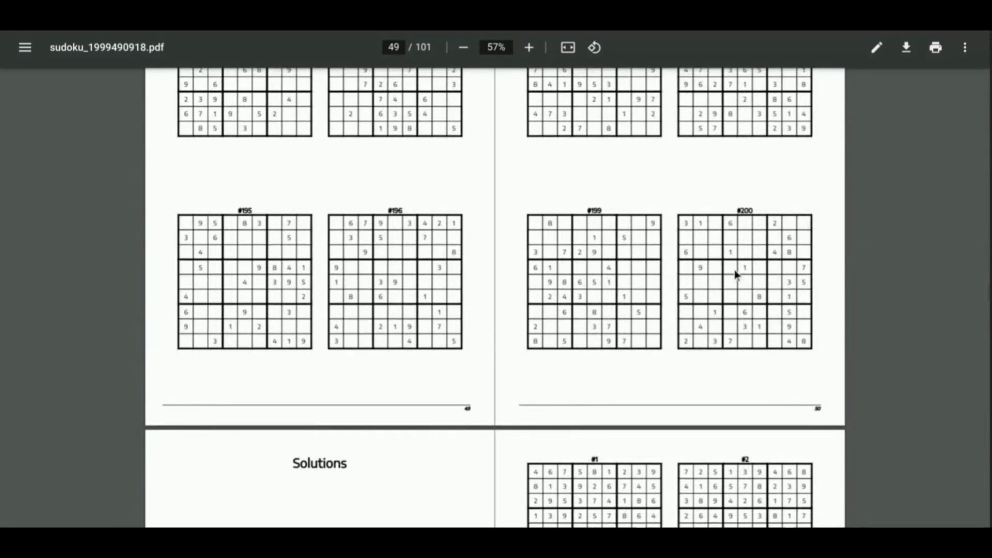
{"action": "scroll", "coordinate": [734, 273], "scroll_direction": "up", "scroll_amount": 2}
{"action": "scroll", "coordinate": [735, 274], "scroll_direction": "up", "scroll_amount": 1}
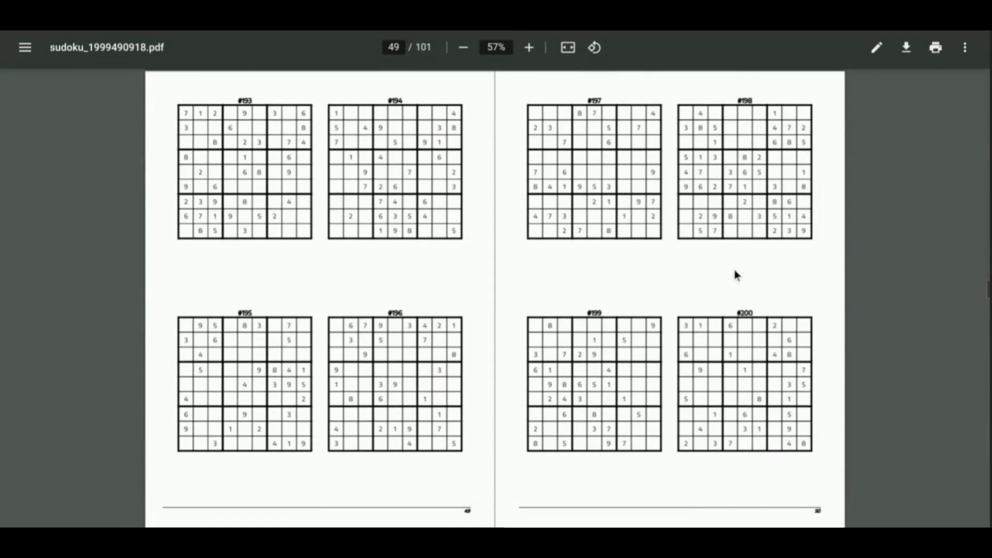
{"action": "scroll", "coordinate": [776, 286], "scroll_direction": "down", "scroll_amount": 1}
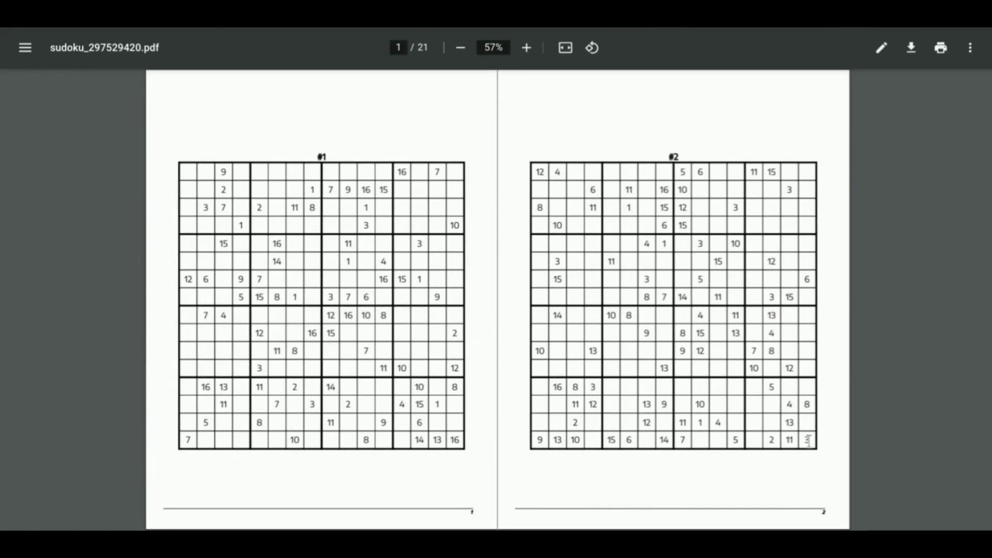
{"action": "scroll", "coordinate": [827, 444], "scroll_direction": "down", "scroll_amount": 1}
{"action": "scroll", "coordinate": [827, 444], "scroll_direction": "down", "scroll_amount": 3}
{"action": "scroll", "coordinate": [826, 444], "scroll_direction": "down", "scroll_amount": 1}
{"action": "scroll", "coordinate": [827, 444], "scroll_direction": "up", "scroll_amount": 3}
{"action": "scroll", "coordinate": [827, 444], "scroll_direction": "up", "scroll_amount": 2}
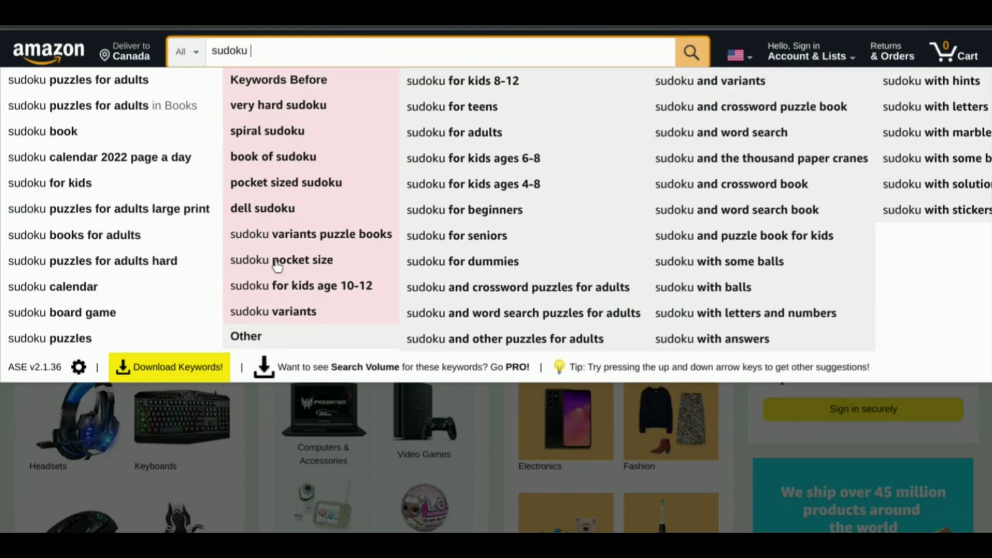
{"action": "scroll", "coordinate": [329, 267], "scroll_direction": "right", "scroll_amount": 1}
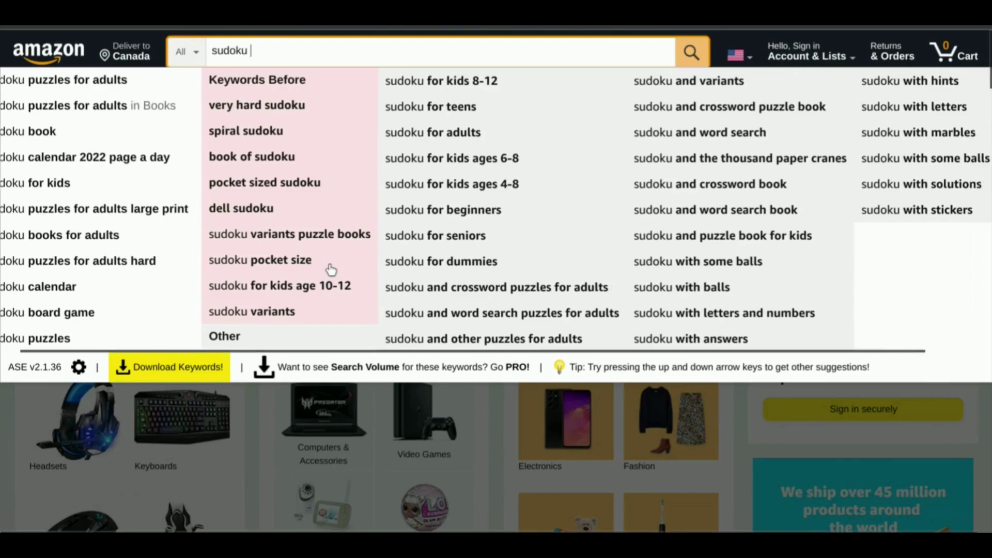
{"action": "scroll", "coordinate": [329, 267], "scroll_direction": "right", "scroll_amount": 1}
{"action": "scroll", "coordinate": [329, 268], "scroll_direction": "right", "scroll_amount": 1}
{"action": "scroll", "coordinate": [330, 267], "scroll_direction": "right", "scroll_amount": 1}
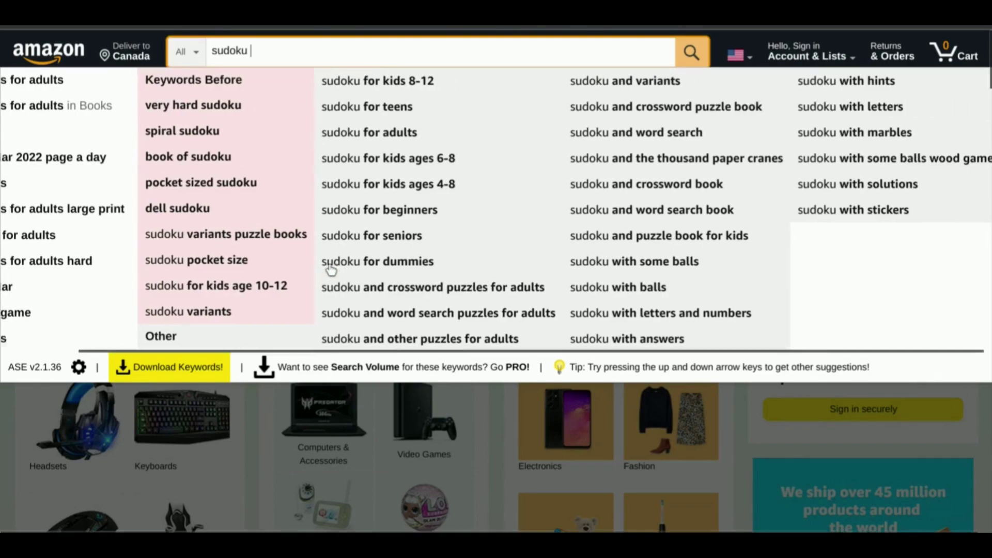
{"action": "scroll", "coordinate": [329, 267], "scroll_direction": "left", "scroll_amount": 2}
{"action": "scroll", "coordinate": [330, 267], "scroll_direction": "left", "scroll_amount": 1}
{"action": "scroll", "coordinate": [329, 267], "scroll_direction": "left", "scroll_amount": 1}
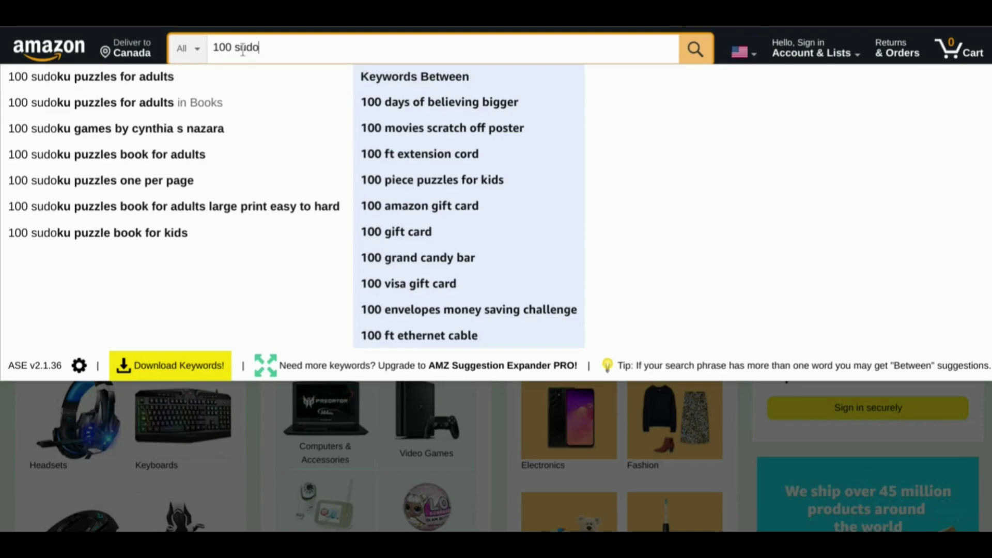
Select the leading 10 in the Amazon search text to replace it with 50.
{"action": "left_click_drag", "start_coordinate": [214, 47], "coordinate": [226, 47]}
{"action": "type", "text": "50"}
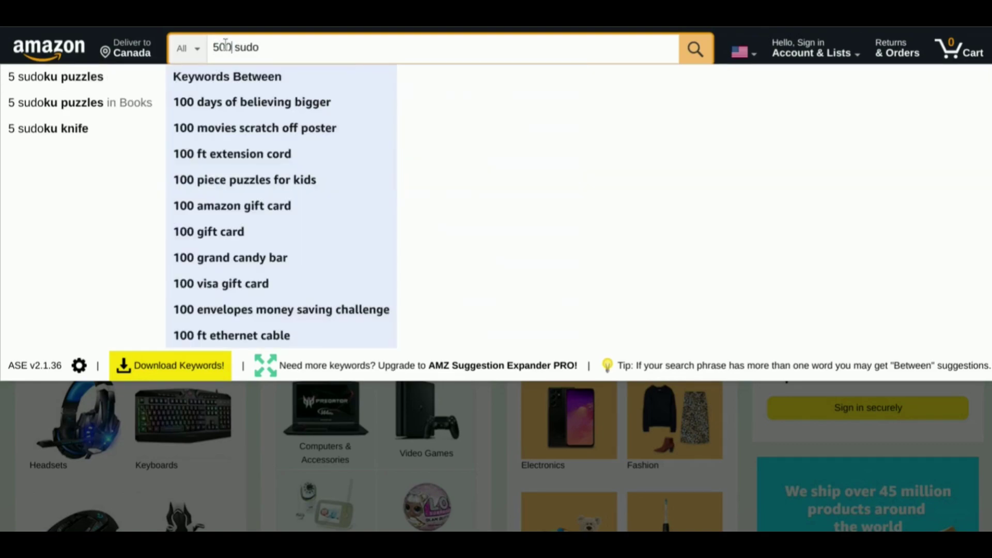